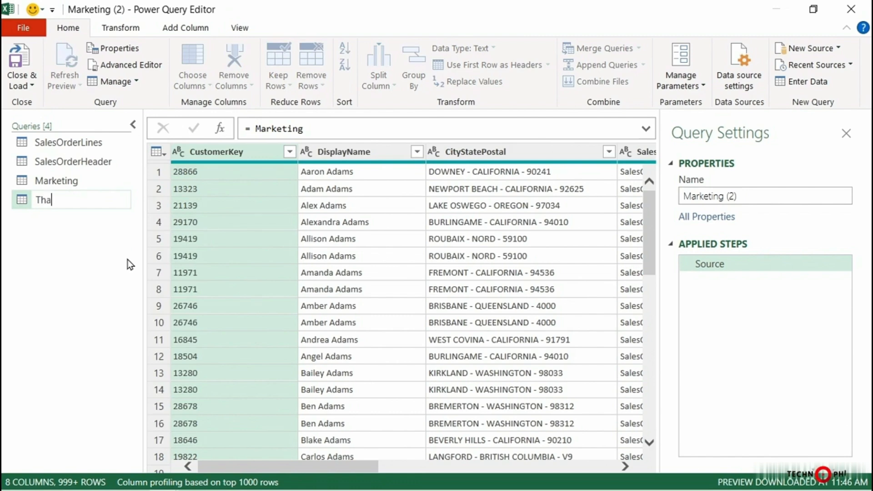
Step: Name the query referencing Marketing ThankYouCounts and group its rows by Thank You Note, counting the rows in each group
type("s")
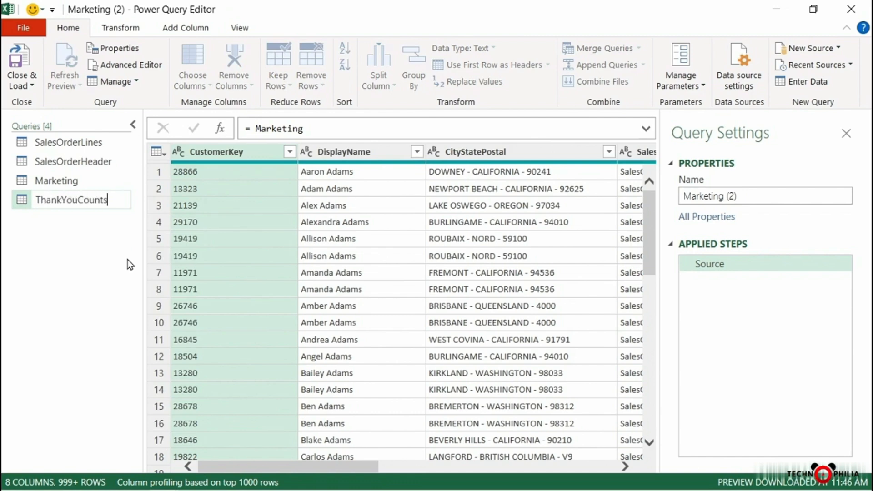
key("Return")
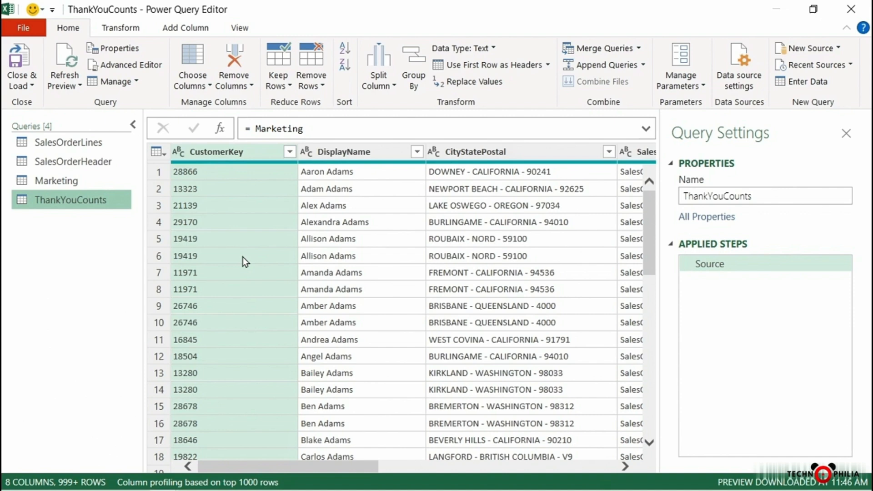
left_click(123, 27)
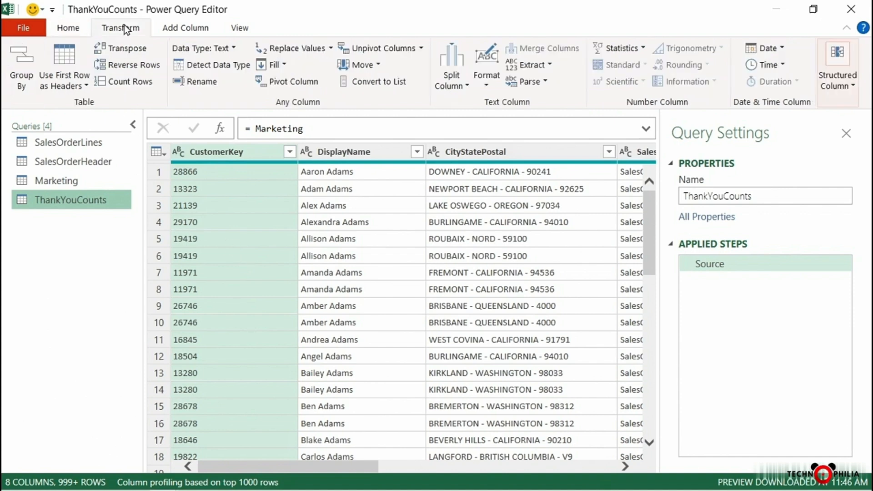
left_click(19, 66)
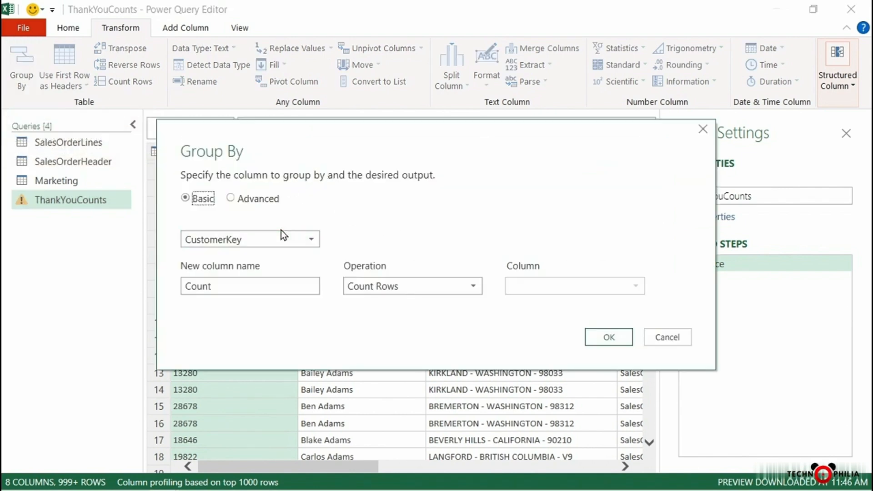
left_click(270, 237)
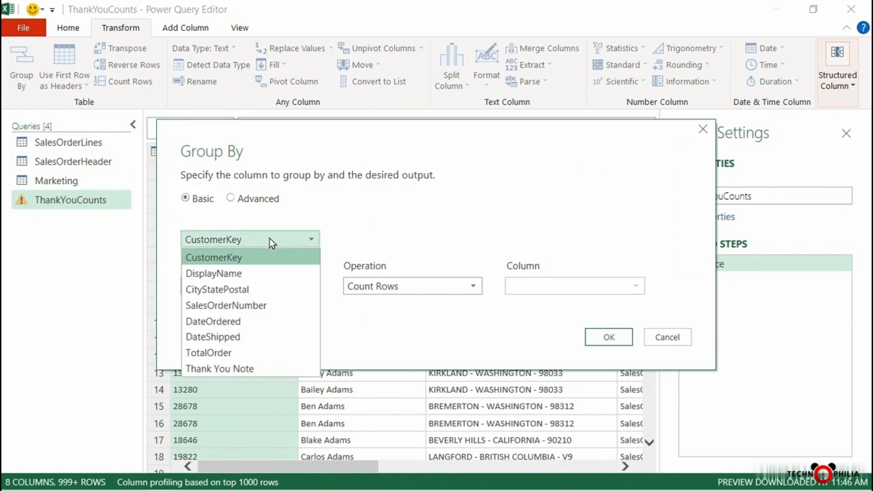
left_click(263, 366)
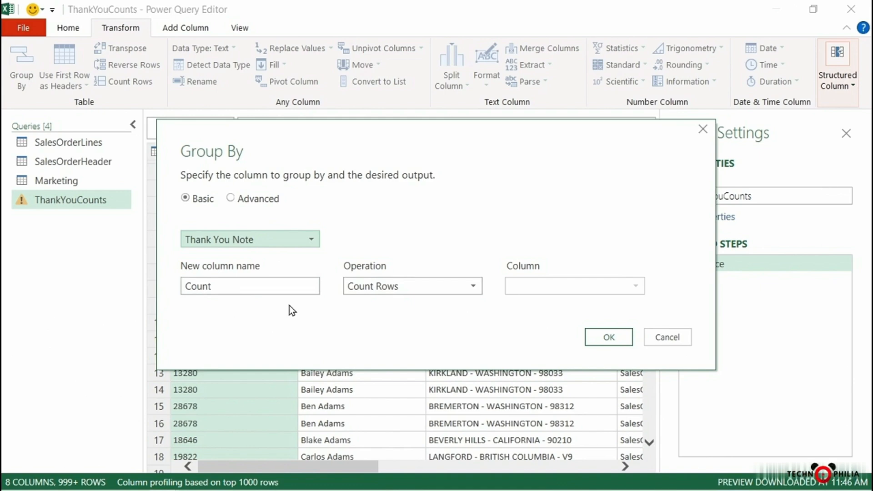
left_click(617, 336)
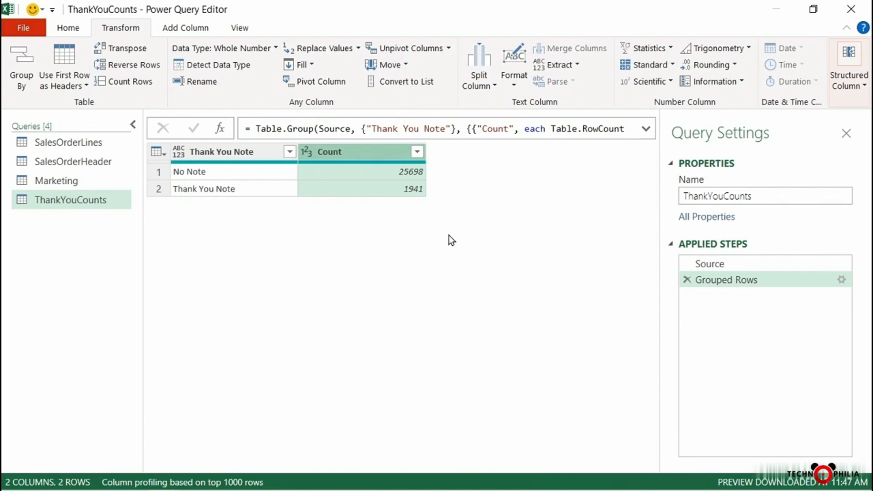
Step: Create a reference query from SalesOrderHeader and rename it OrderTotals
left_click(95, 162)
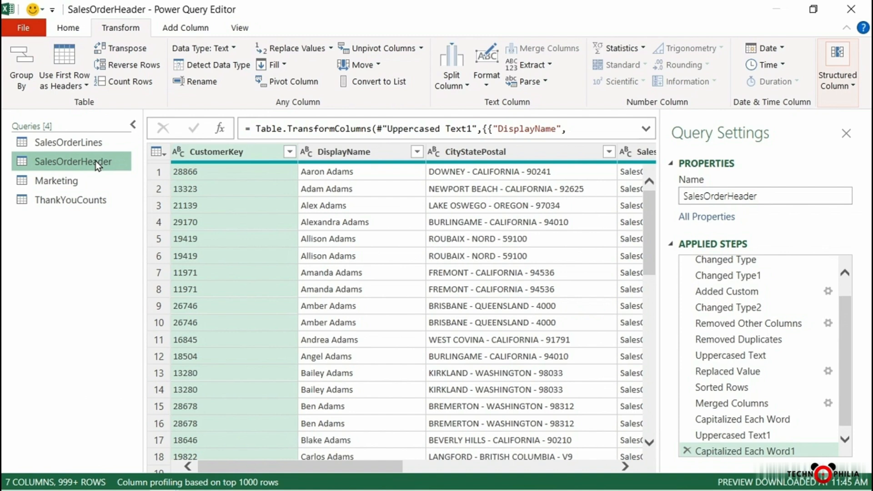
right_click(96, 161)
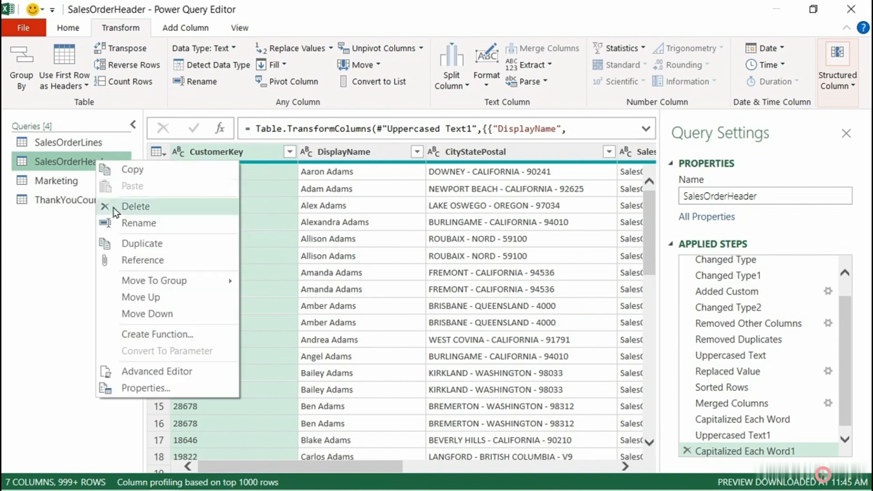
left_click(136, 259)
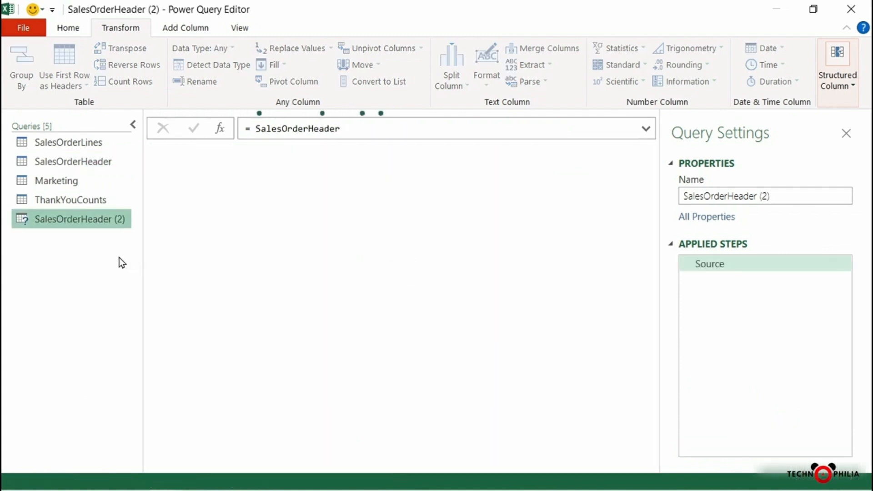
double_click(90, 216)
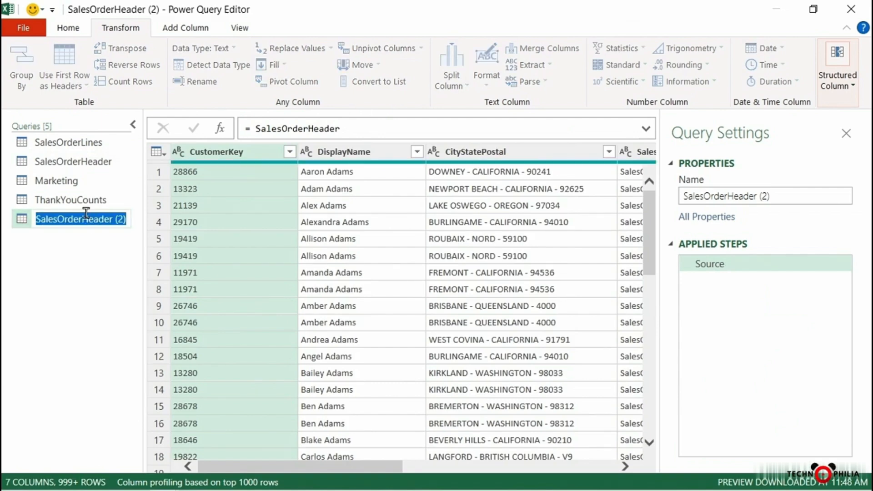
type("OrderTotals")
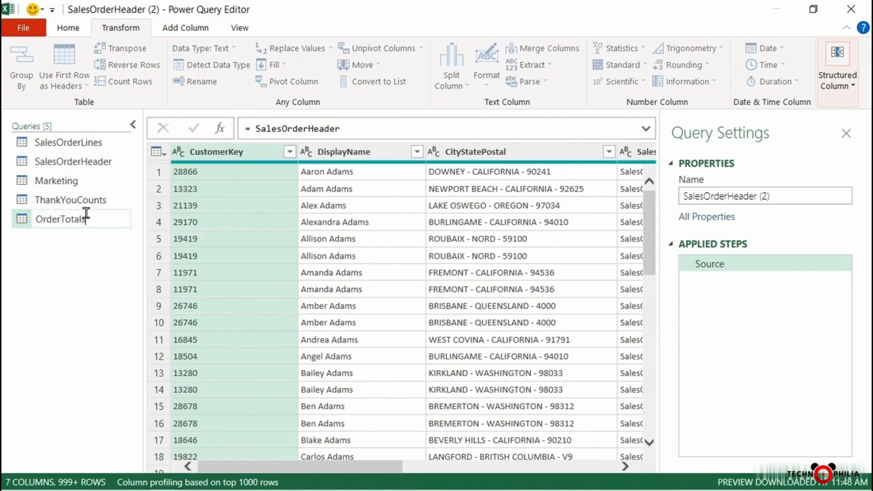
key("Return")
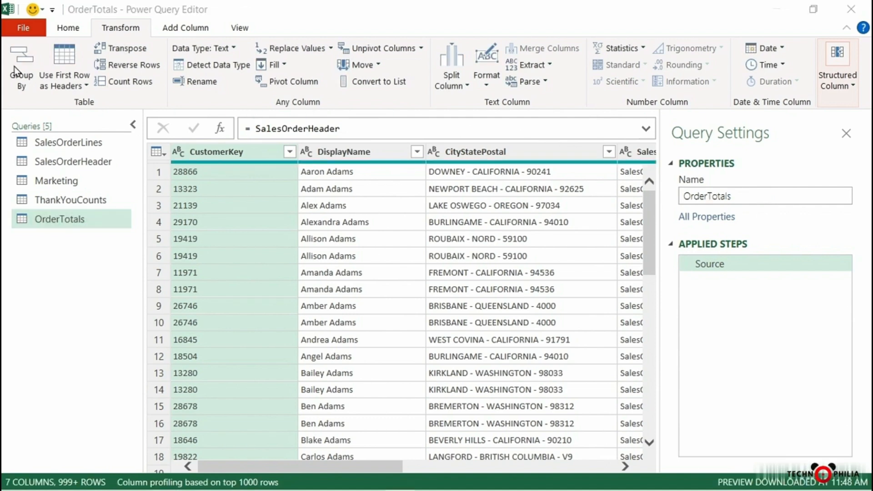
Step: Start an advanced grouping of OrderTotals by CustomerKey and add a Total Order Amt aggregation that sums TotalOrder
left_click(14, 66)
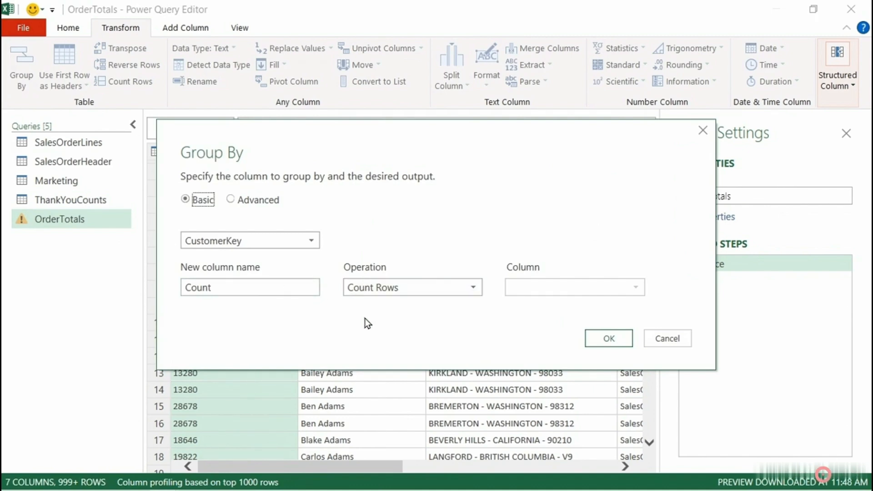
left_click(255, 201)
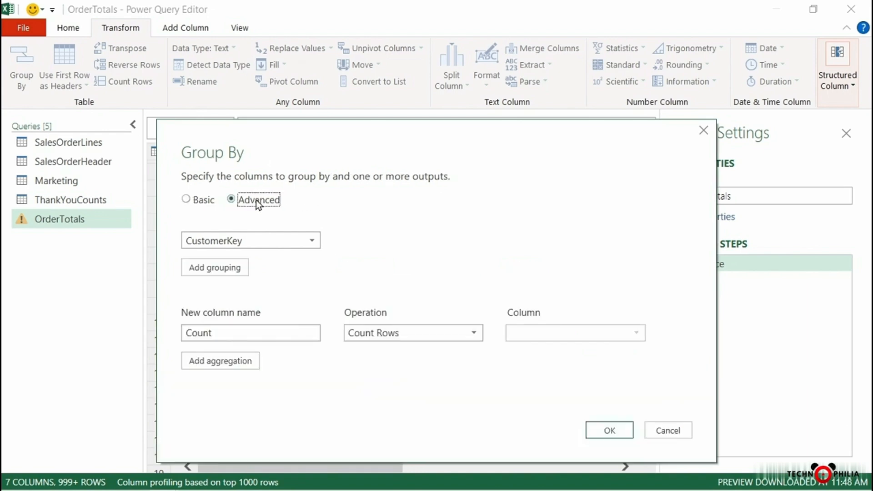
left_click(235, 361)
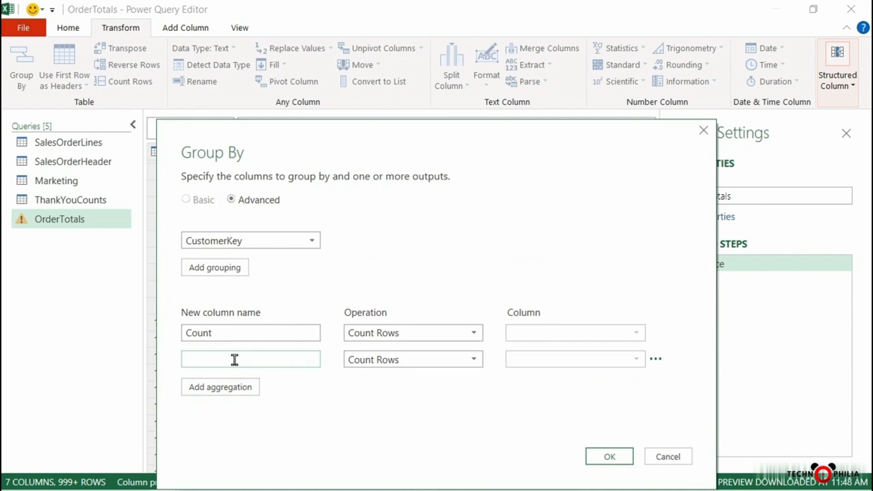
type("Total Order Amt")
left_click(423, 359)
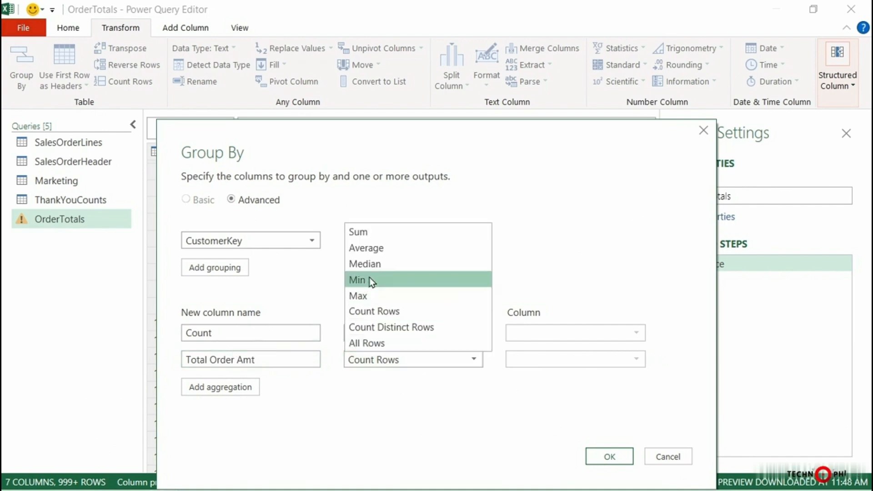
left_click(396, 233)
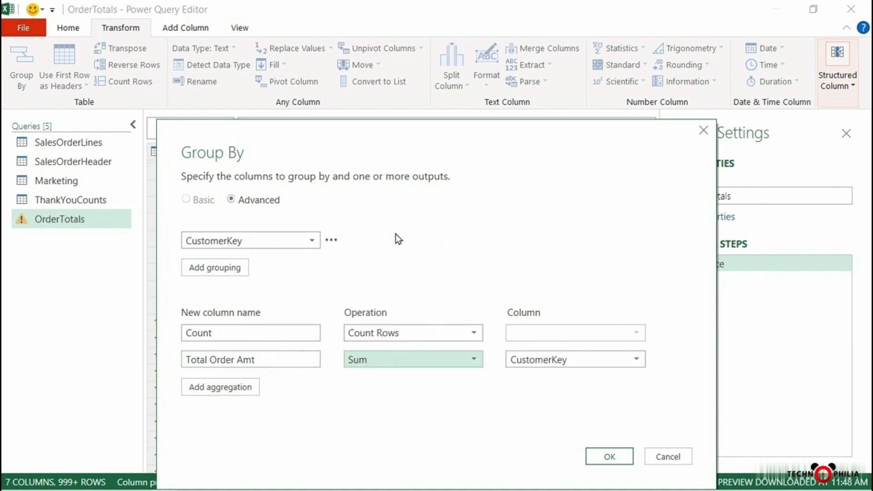
left_click(535, 359)
left_click(547, 471)
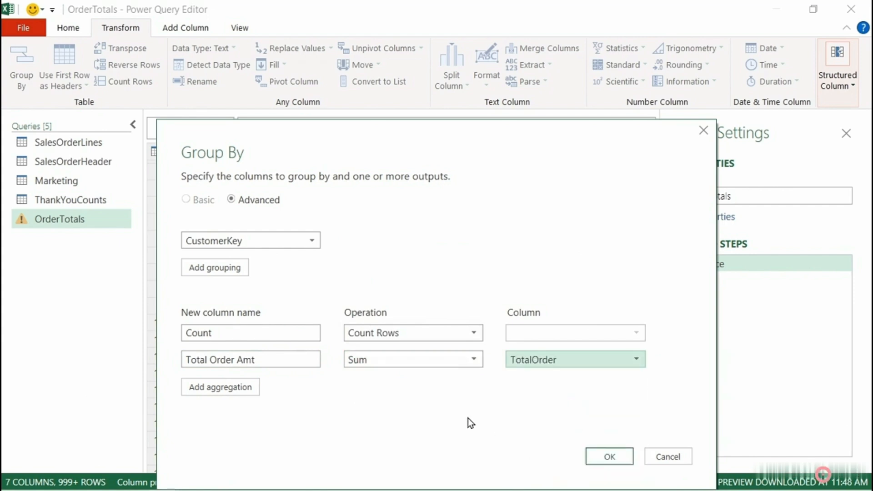
Step: Add another aggregation to the grouping, named Avg Order Amt, that averages TotalOrder
left_click(234, 389)
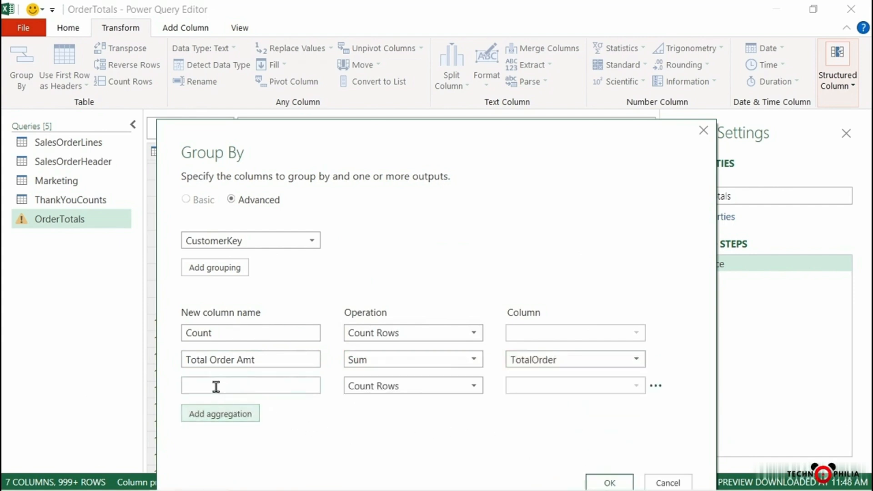
left_click(216, 385)
type("Avg ")
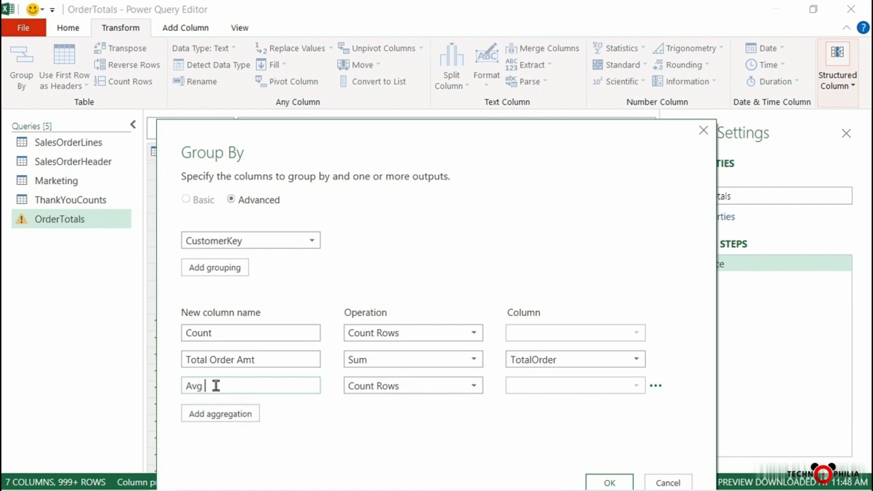
type("Order Amt")
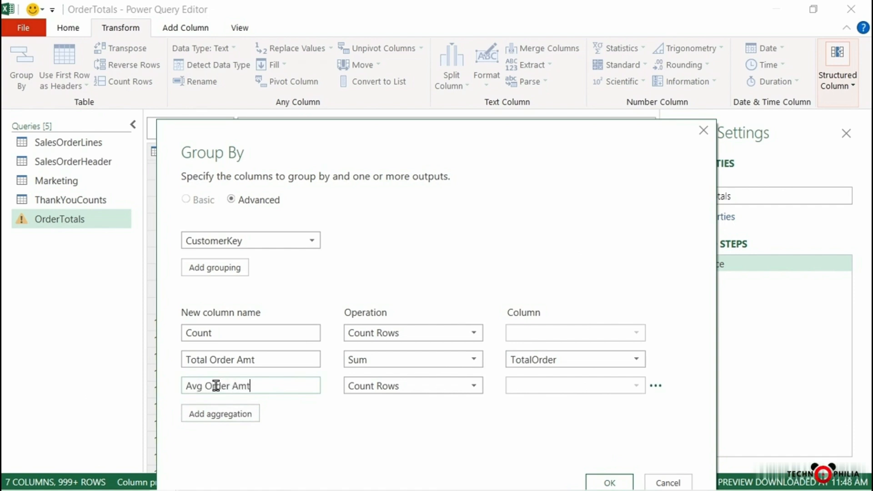
key("Tab")
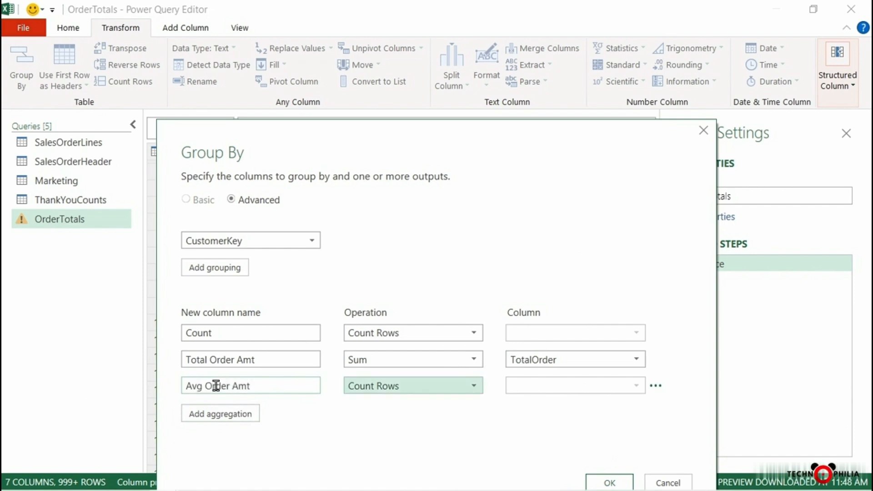
left_click(388, 383)
left_click(384, 275)
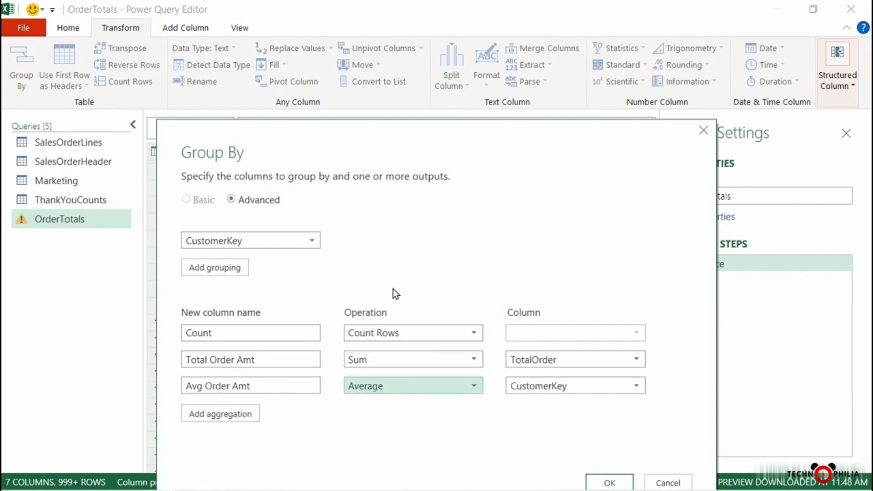
left_click(563, 387)
left_click(562, 371)
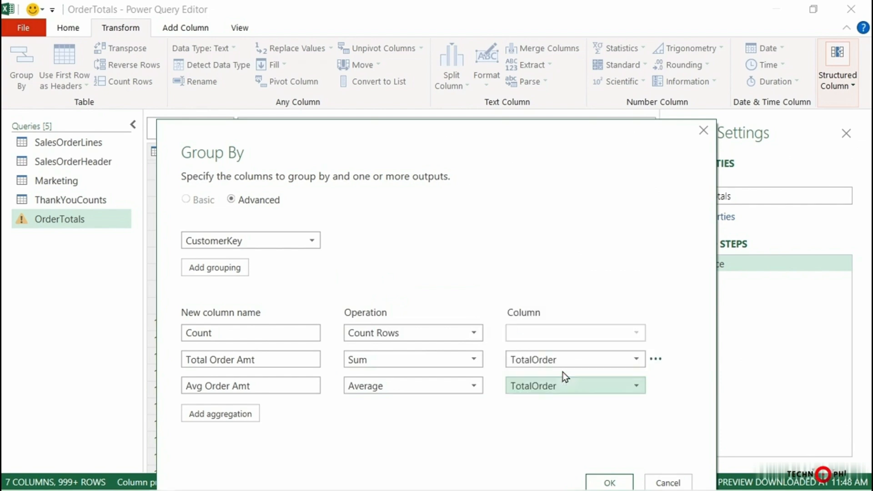
left_click(262, 244)
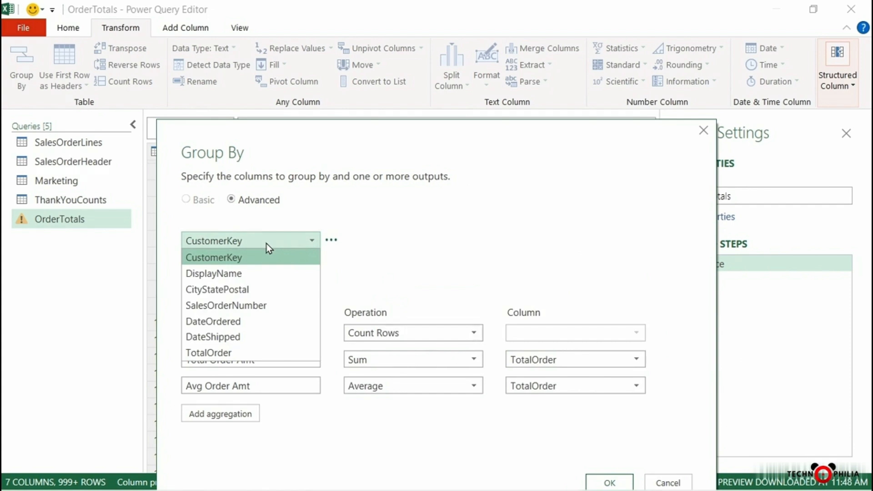
left_click(260, 272)
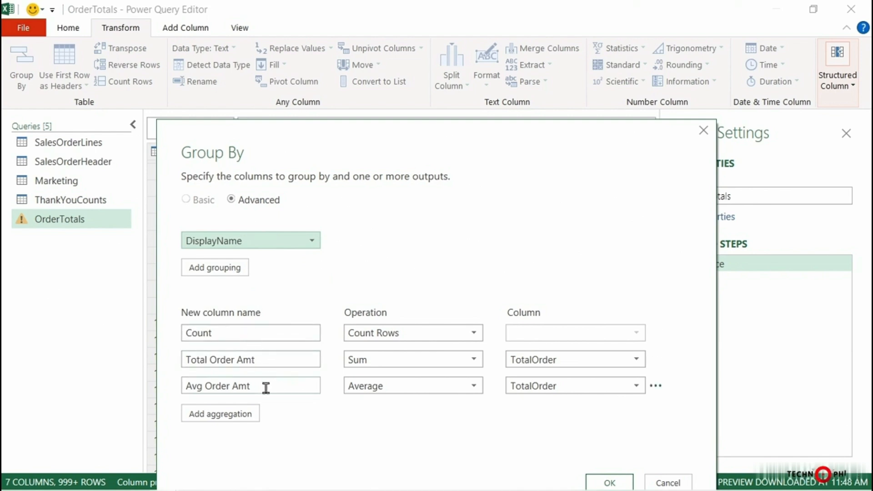
left_click(264, 246)
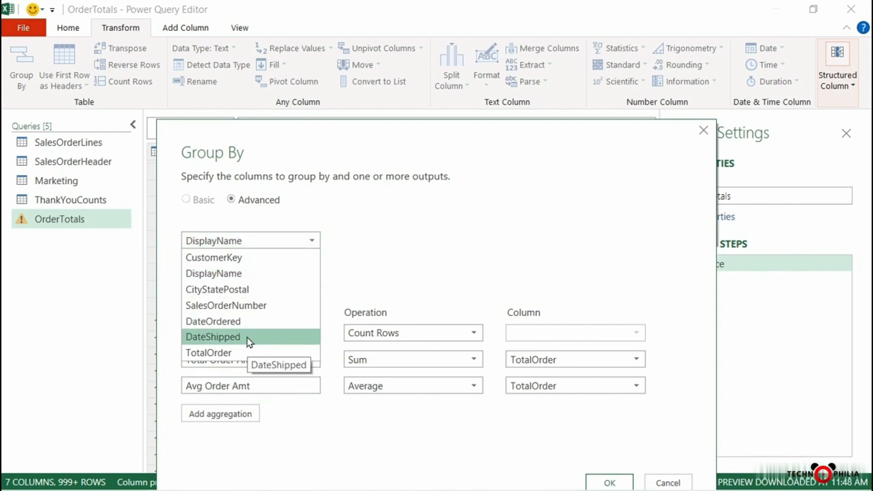
left_click(244, 259)
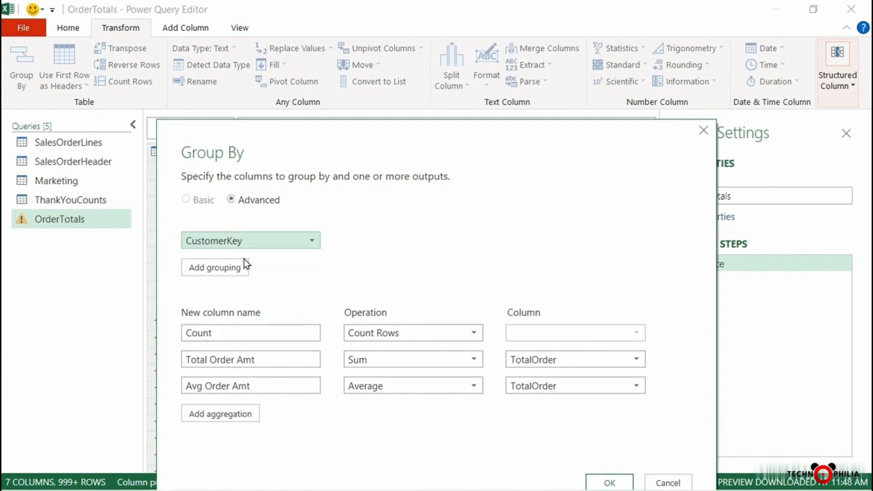
Step: Apply the grouping by CustomerKey with its count, sum and average aggregations
left_click(610, 482)
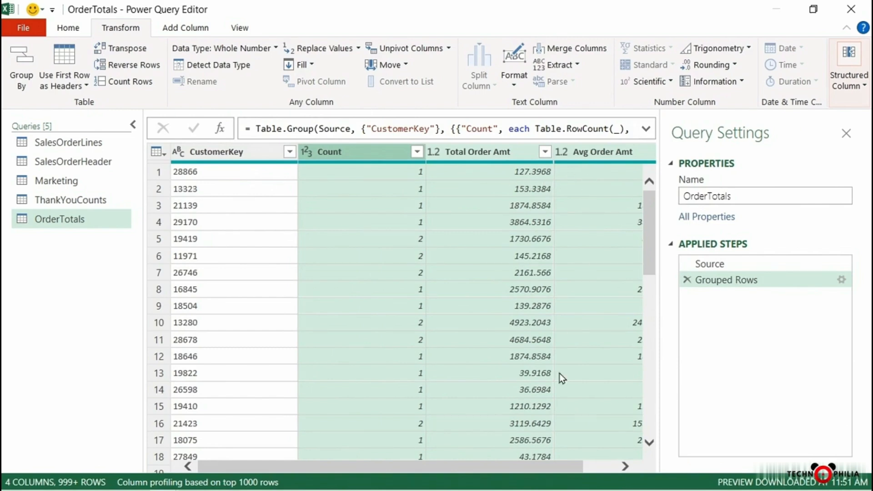
Step: Change the data type of the Total Order Amt and Avg Order Amt columns to Currency
left_click_drag(544, 470, 584, 464)
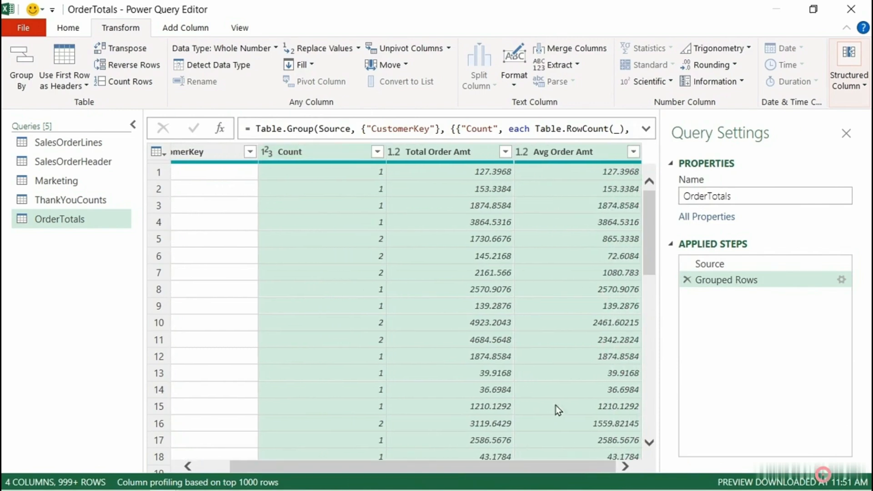
left_click(397, 153)
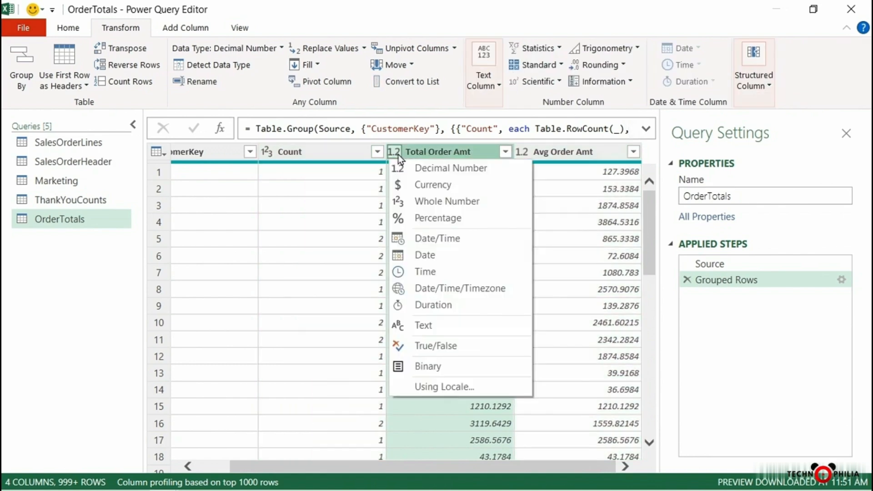
left_click(415, 182)
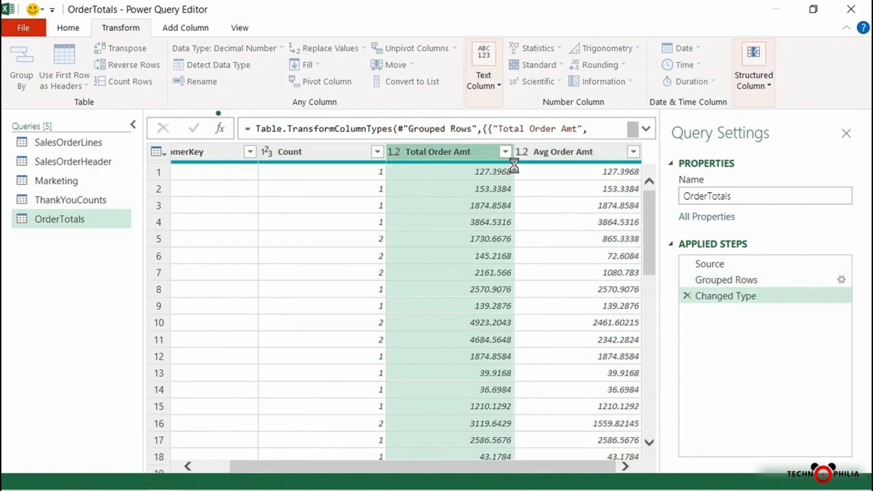
left_click(537, 155)
left_click(523, 153)
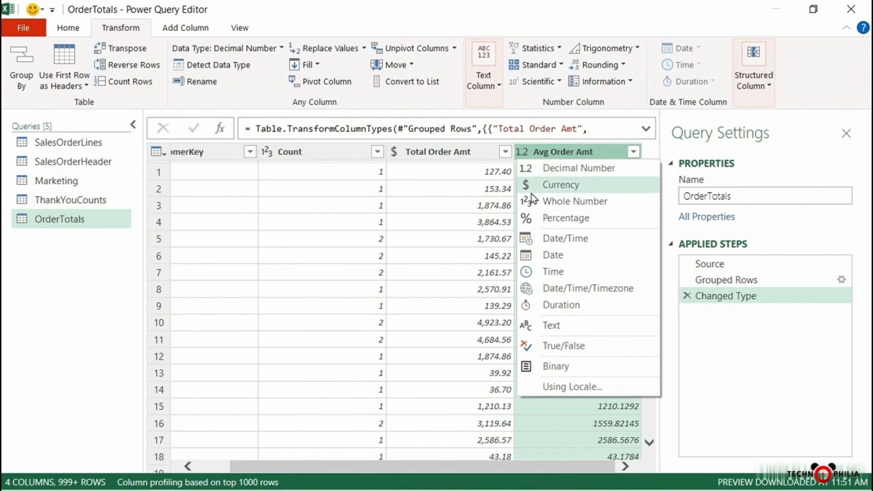
left_click(540, 185)
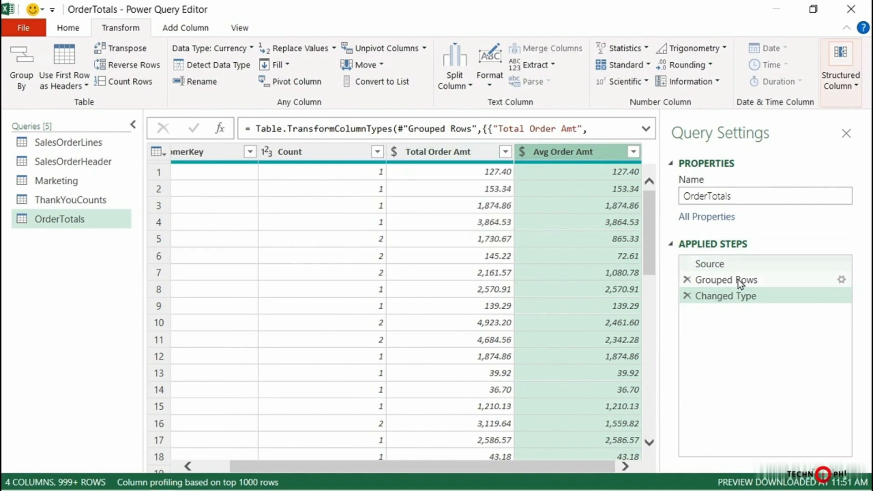
Step: Edit the Grouped Rows step so the Avg Order Amt aggregation comes before Total Order Amt and the Count aggregation is deleted
left_click(842, 280)
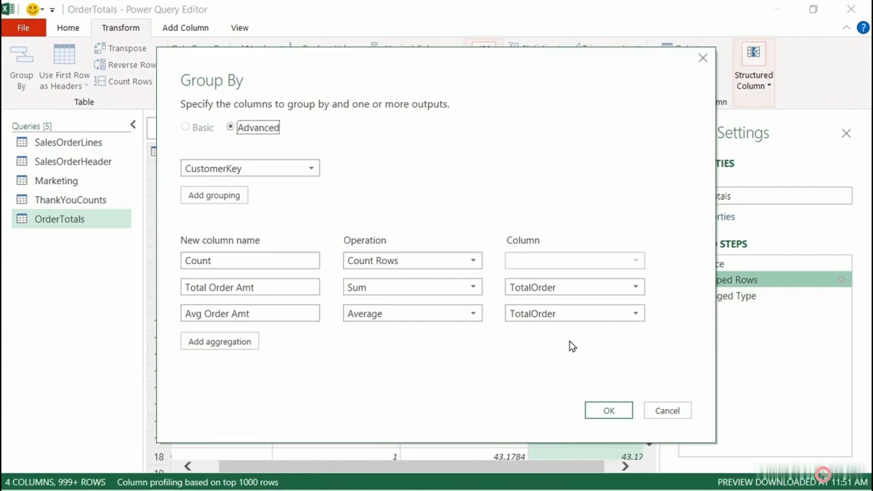
left_click(655, 314)
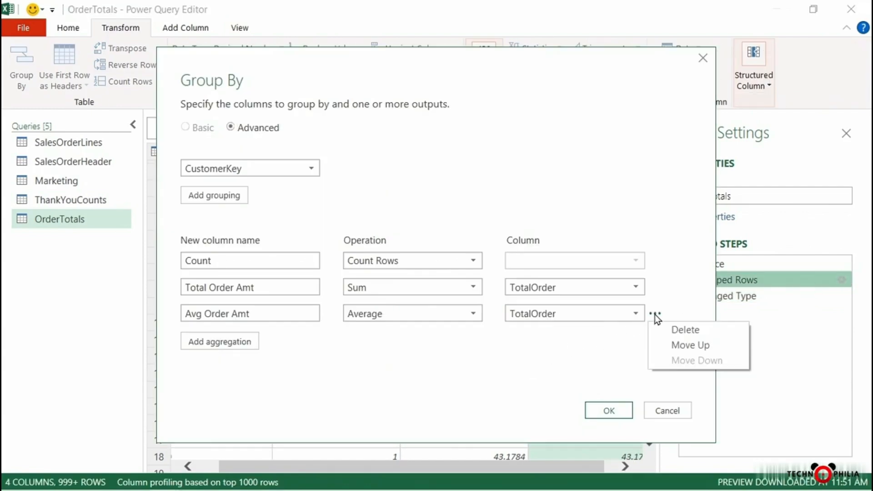
left_click(678, 347)
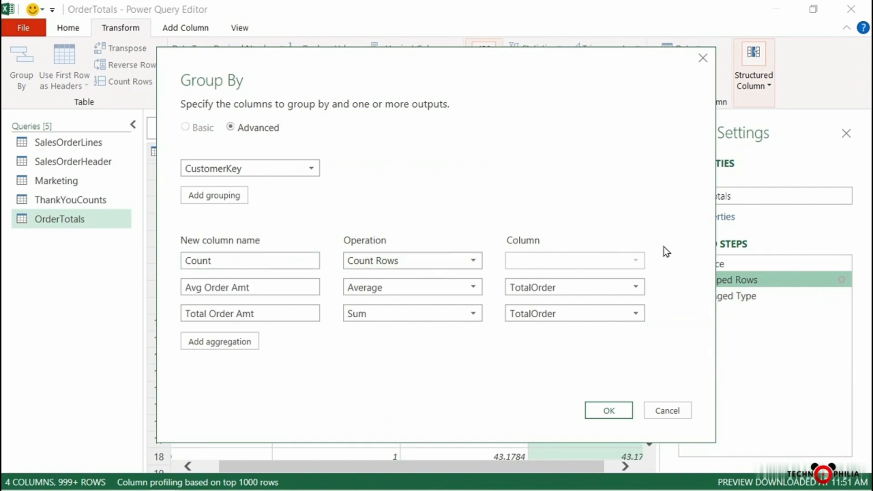
left_click(654, 262)
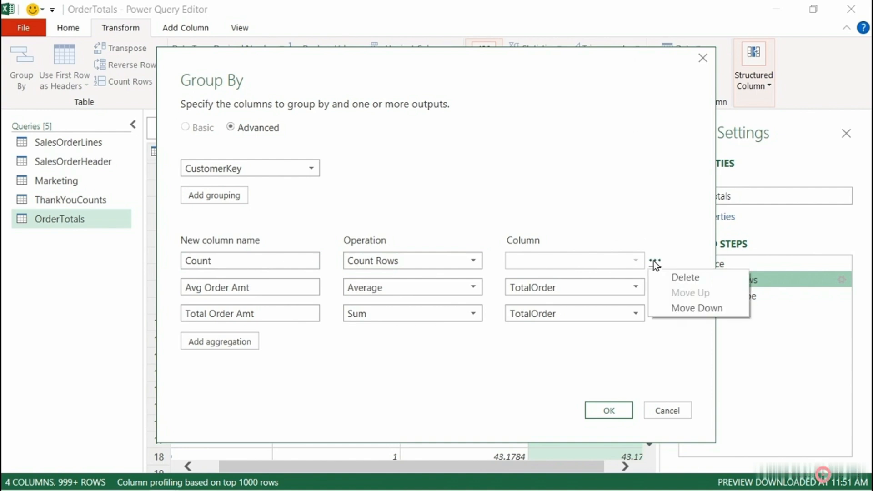
left_click(678, 278)
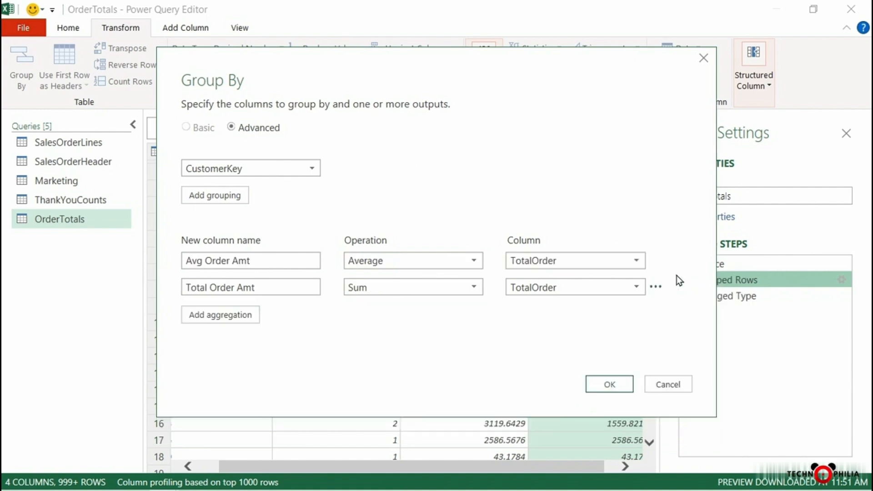
left_click(603, 379)
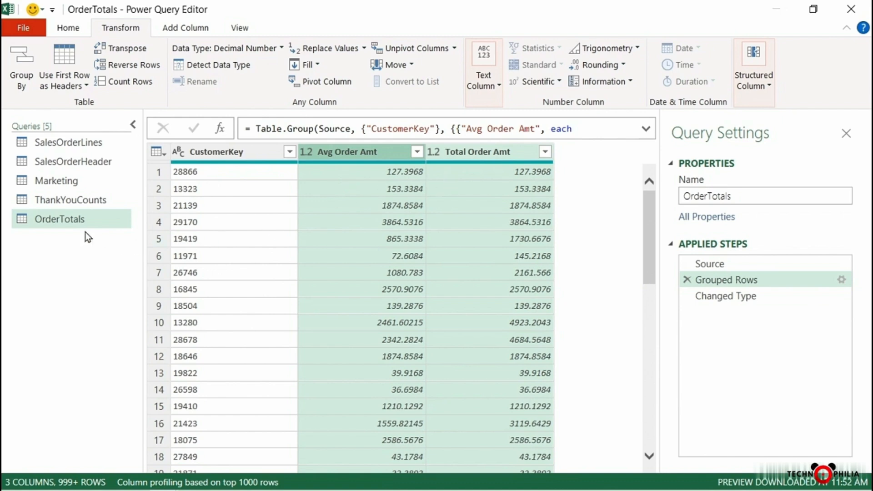
Step: Close the query editor, loading the queries into the Excel workbook, and rename the new OrderTotals sheet, Sheet2, as AggregatebyCustomer
left_click(61, 33)
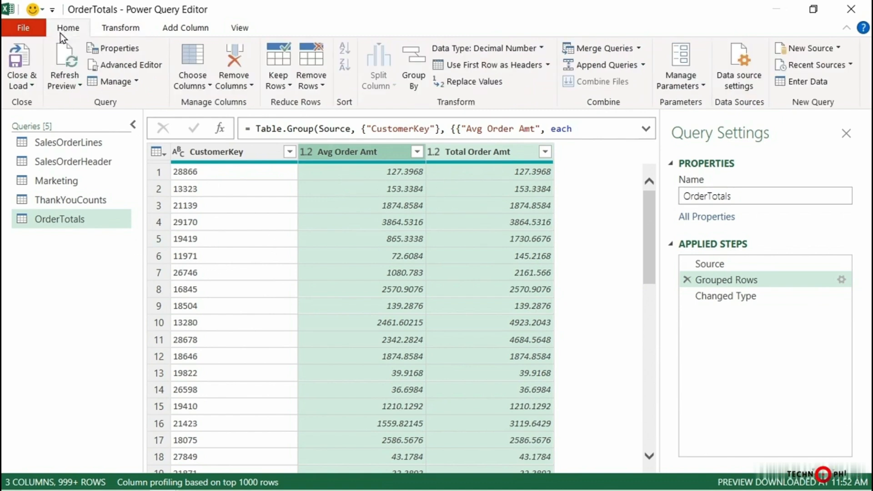
left_click(23, 60)
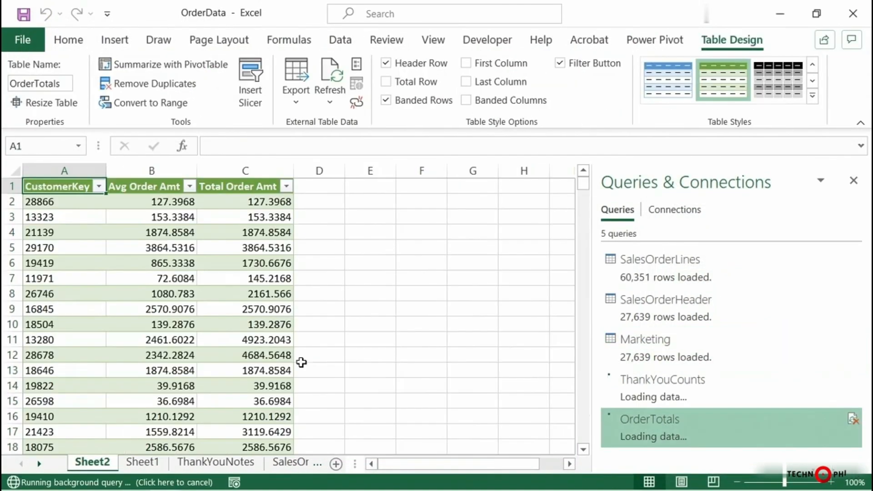
double_click(84, 463)
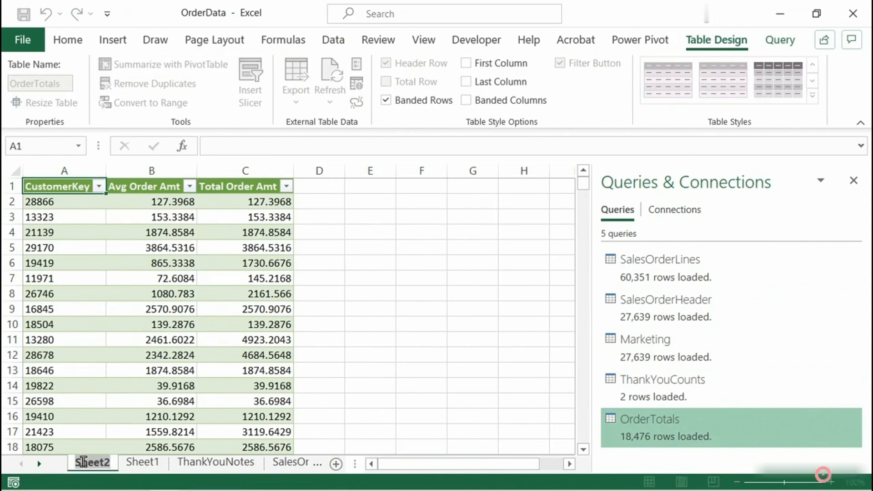
type("Aggregat")
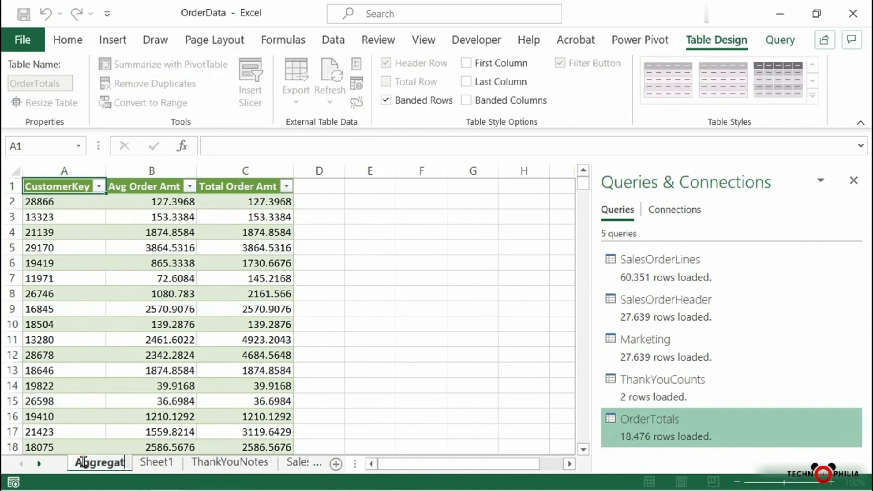
type("ebyCustomer")
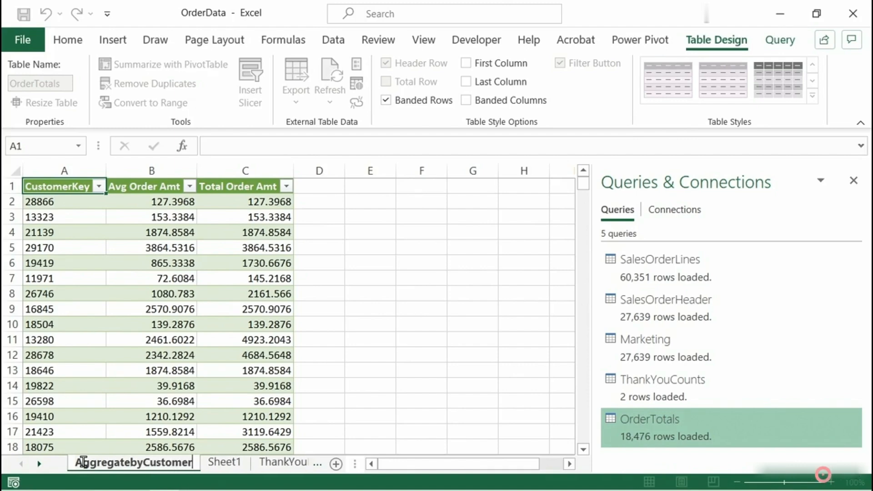
key("Return")
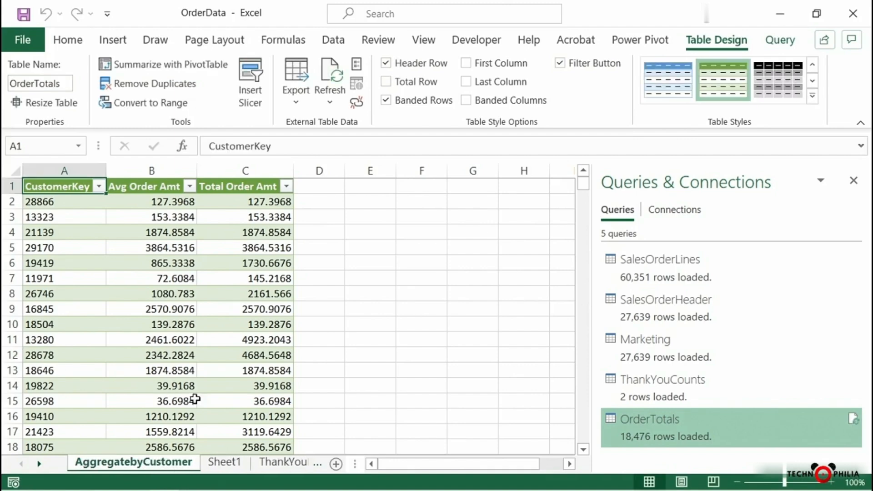
Step: Rename Sheet1, which holds the thank-you note counts, as ThankYouCounts and return to the AggregatebyCustomer sheet
left_click(224, 462)
type("Th")
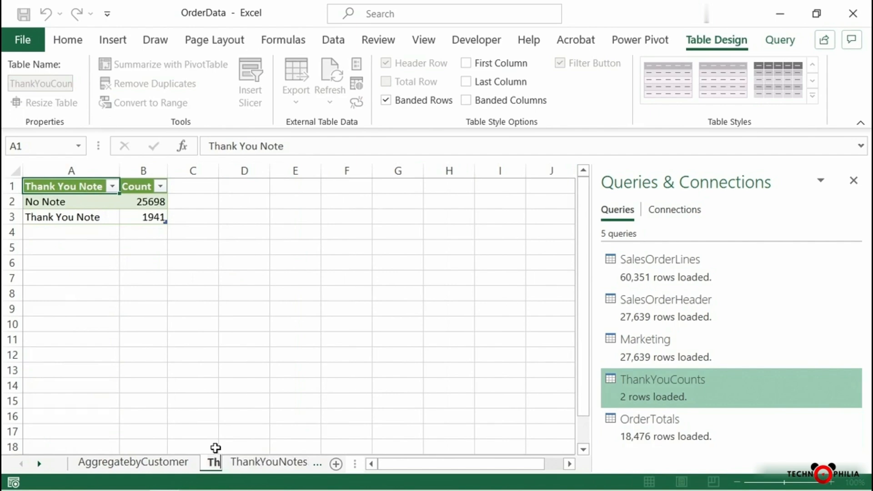
type("ankYouCounts")
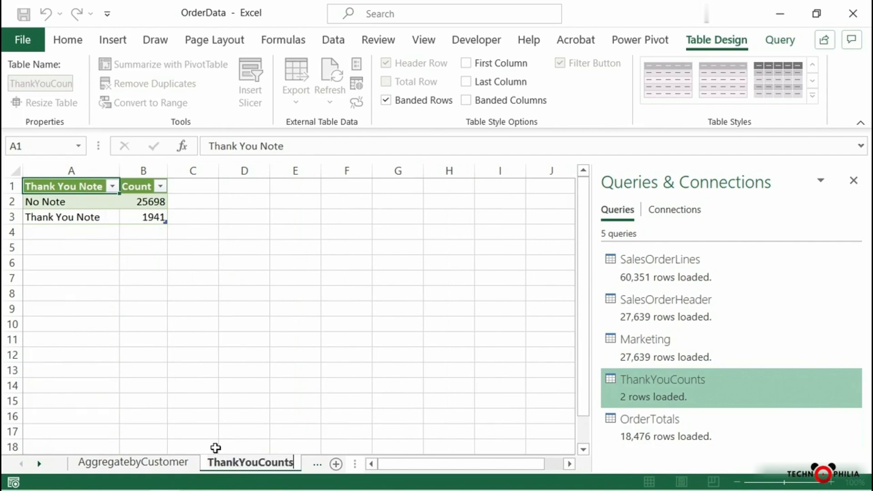
key("Return")
left_click(155, 466)
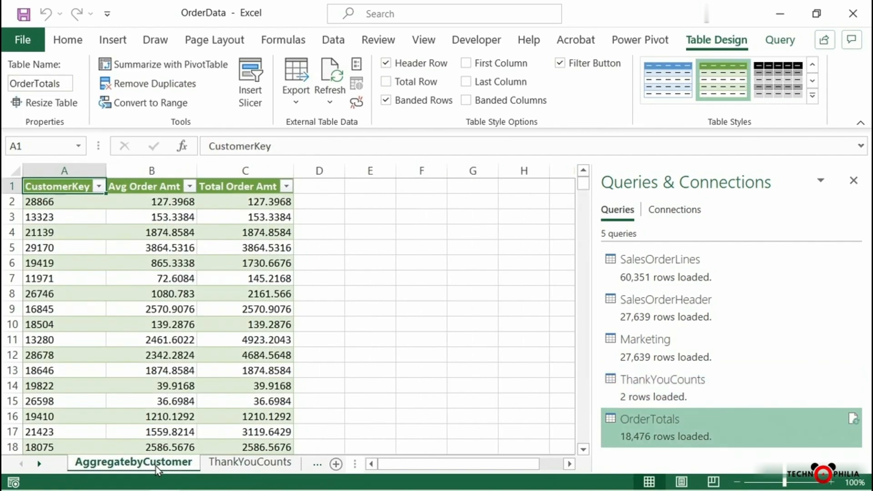